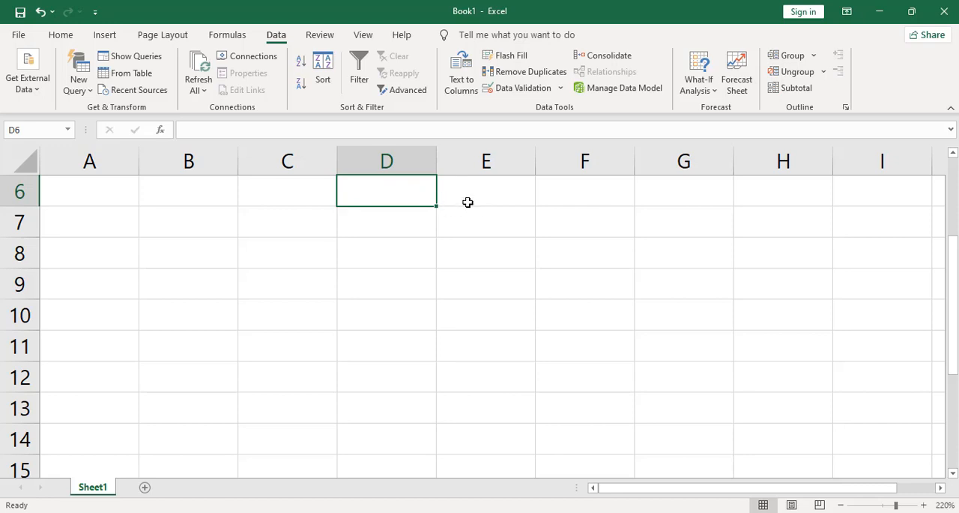
pyautogui.click(438, 198)
pyautogui.click(390, 192)
pyautogui.moveTo(408, 189)
pyautogui.mouseDown()
pyautogui.moveTo(407, 328)
pyautogui.moveTo(420, 379)
pyautogui.moveTo(422, 258)
pyautogui.moveTo(422, 274)
pyautogui.moveTo(397, 186)
pyautogui.mouseUp()
pyautogui.click(451, 217)
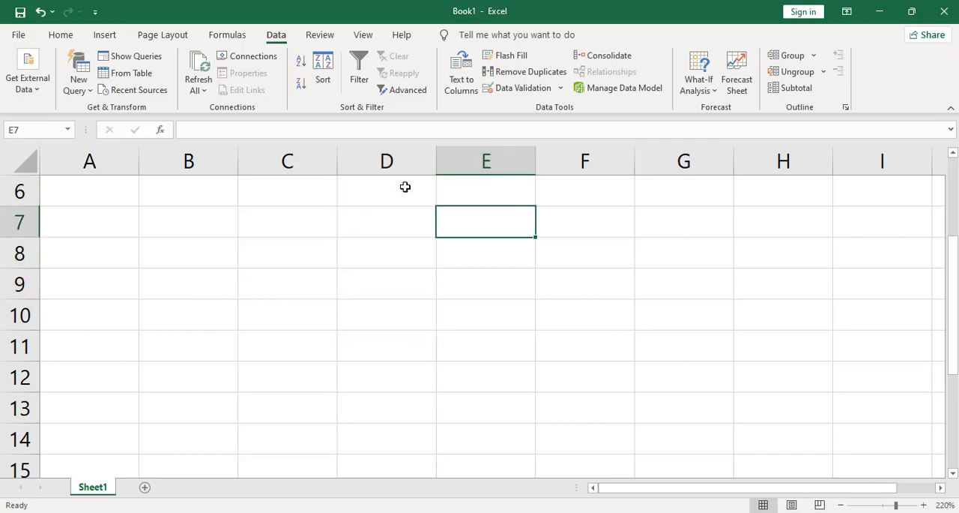
# - Set up data validation for cells D6:D7 that allows only whole numbers between 1 and 20
pyautogui.moveTo(405, 187); pyautogui.dragTo(395, 217)
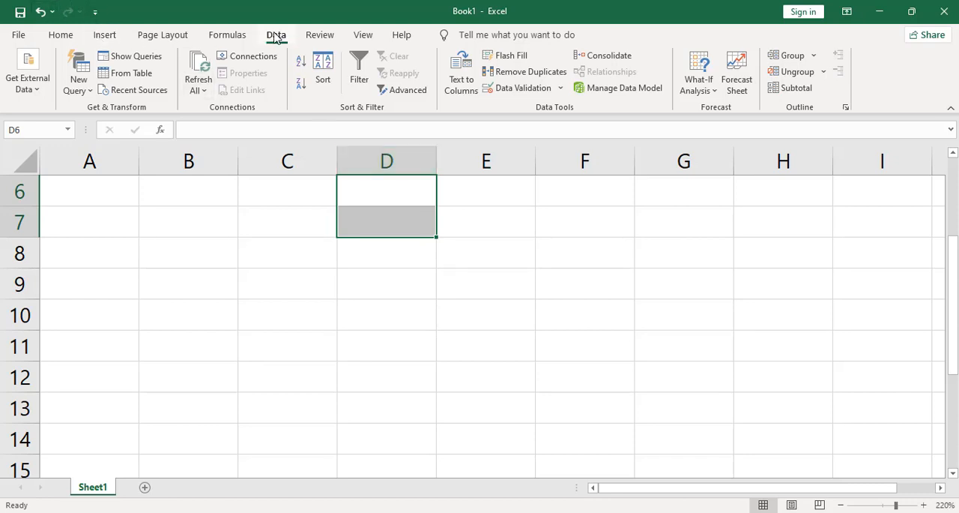
pyautogui.click(550, 93)
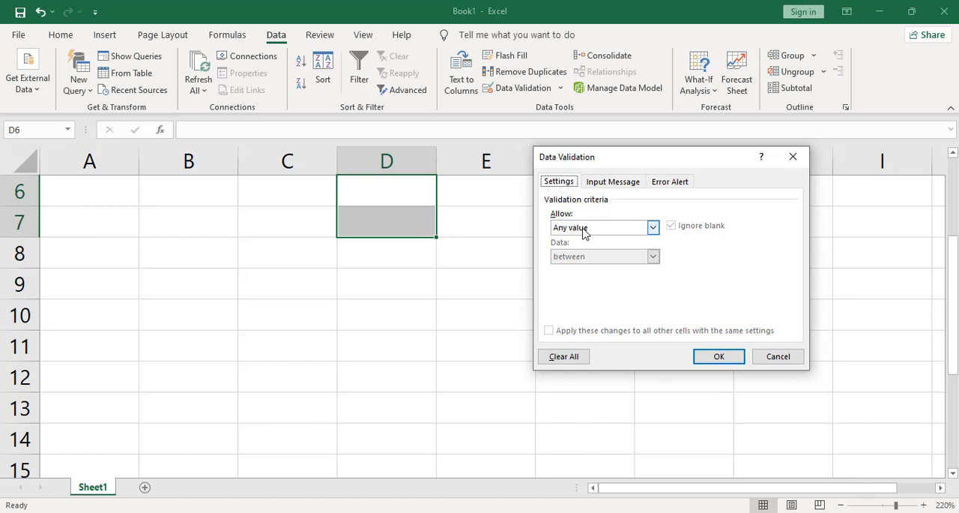
pyautogui.click(653, 228)
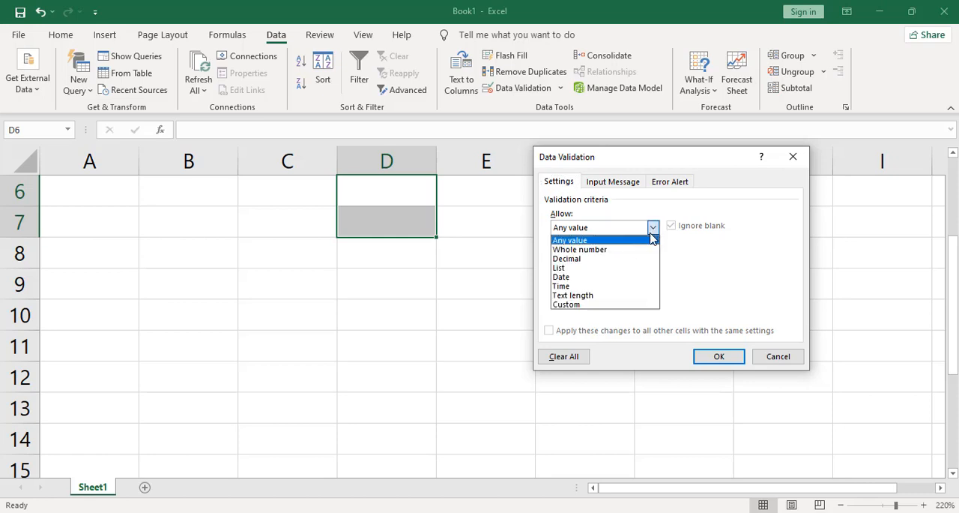
pyautogui.click(629, 250)
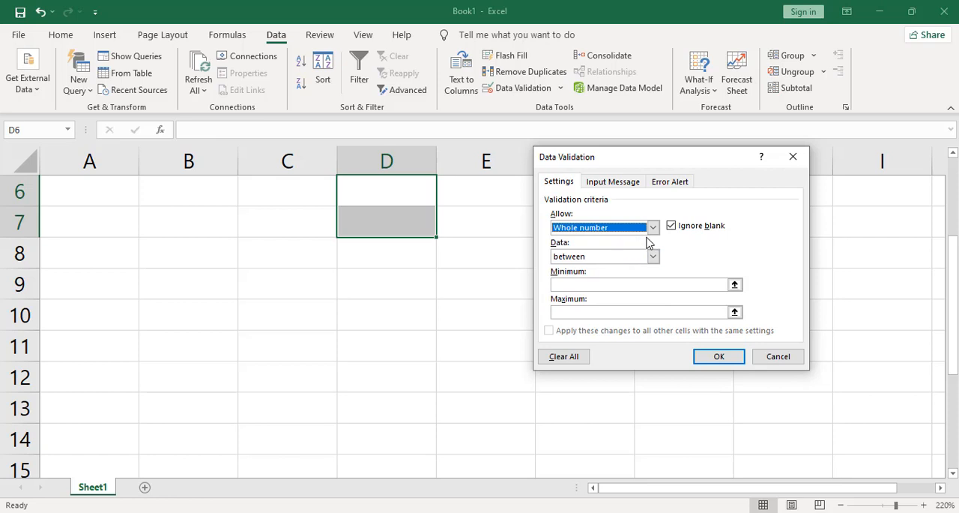
pyautogui.click(569, 284)
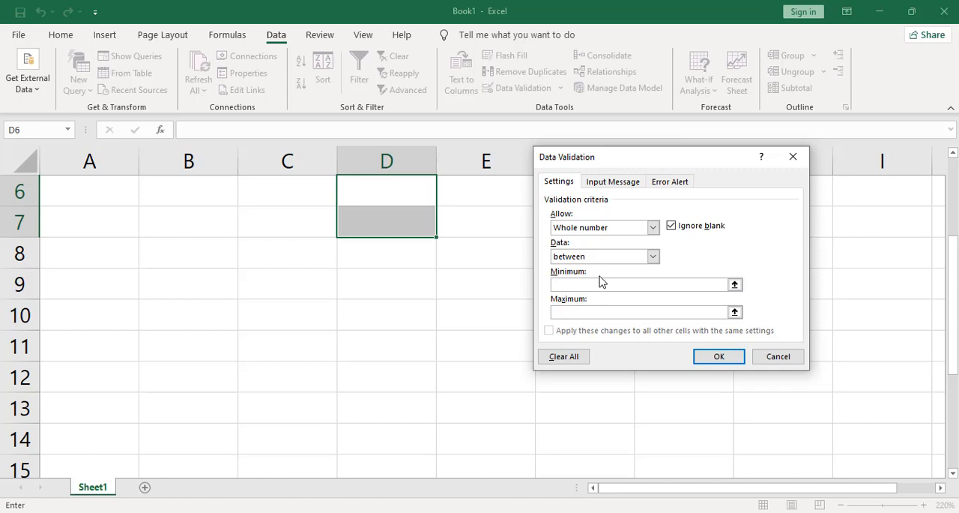
pyautogui.write('1')
pyautogui.click(598, 310)
pyautogui.write('20')
# - Add the input message "fadlan godkan looguma tala gelin wax ka sareeya 1-20" with the title "geysiis" and apply the validation
pyautogui.click(619, 182)
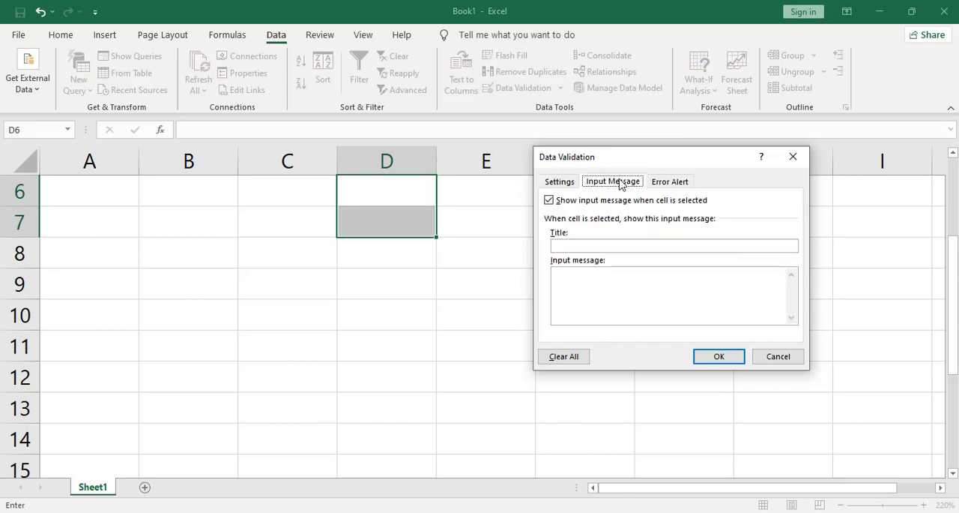
pyautogui.click(616, 284)
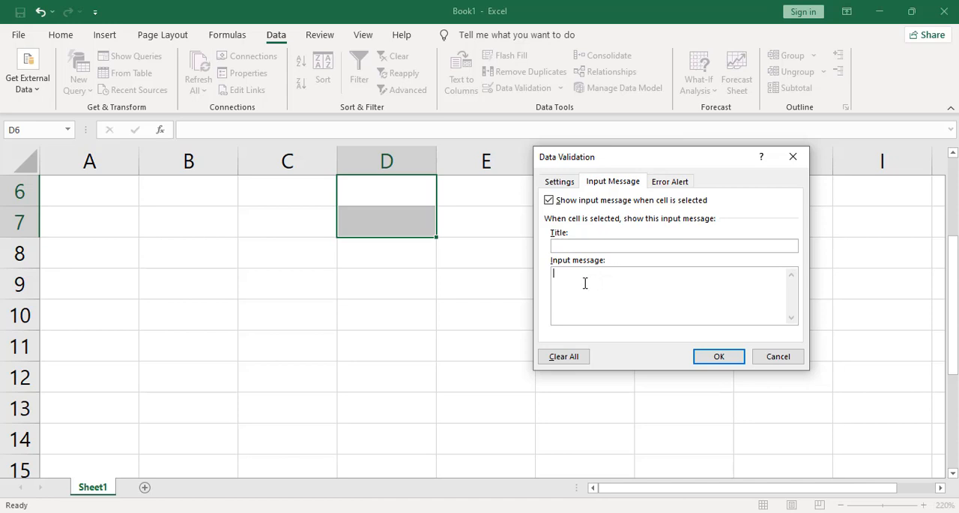
pyautogui.write('lan godkan looguma tala gelin wax ka sareeya 1')
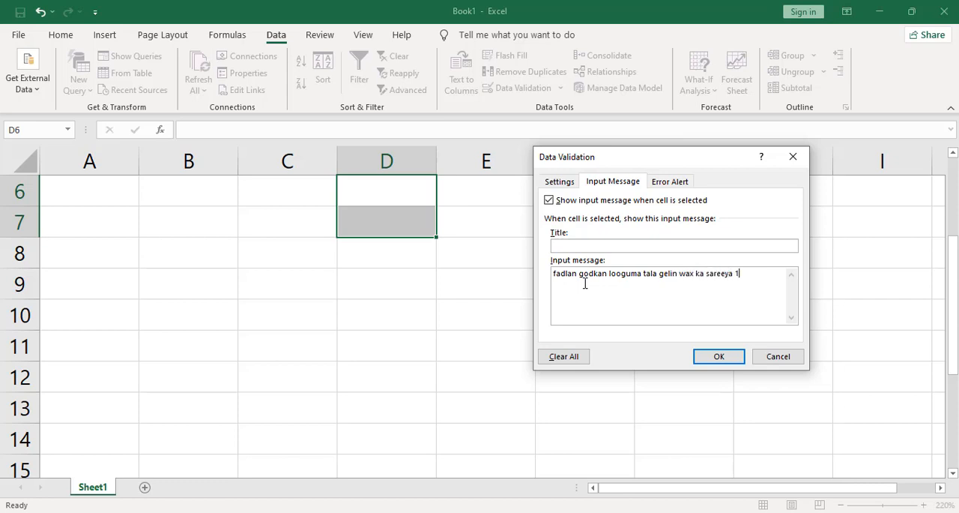
pyautogui.write('-20')
pyautogui.click(598, 245)
pyautogui.write('geysiis')
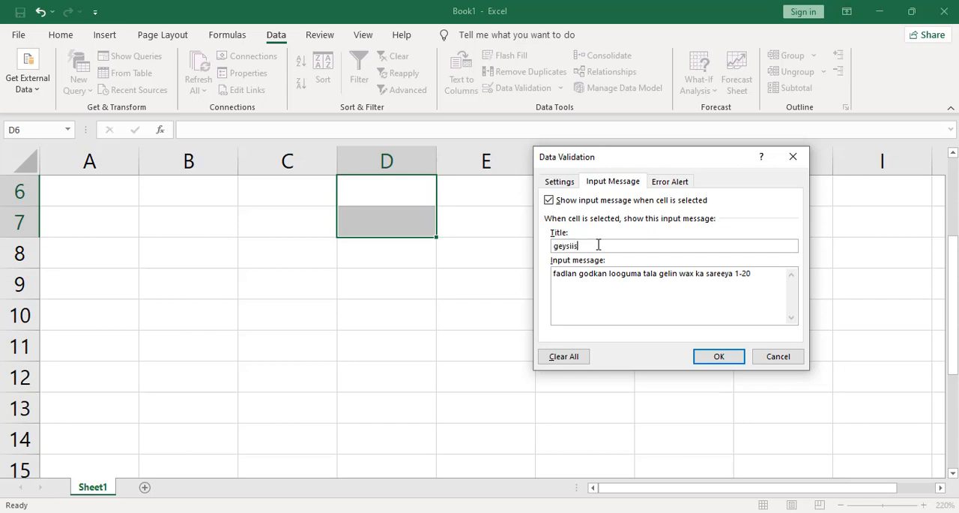
pyautogui.click(734, 361)
# - Select cells D6 and D7 in turn to check their input message
pyautogui.click(484, 301)
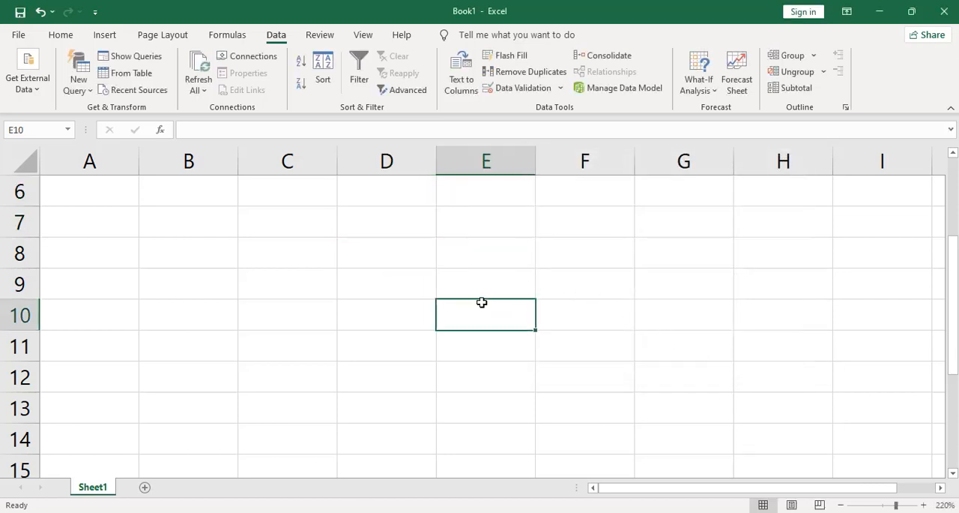
pyautogui.click(386, 197)
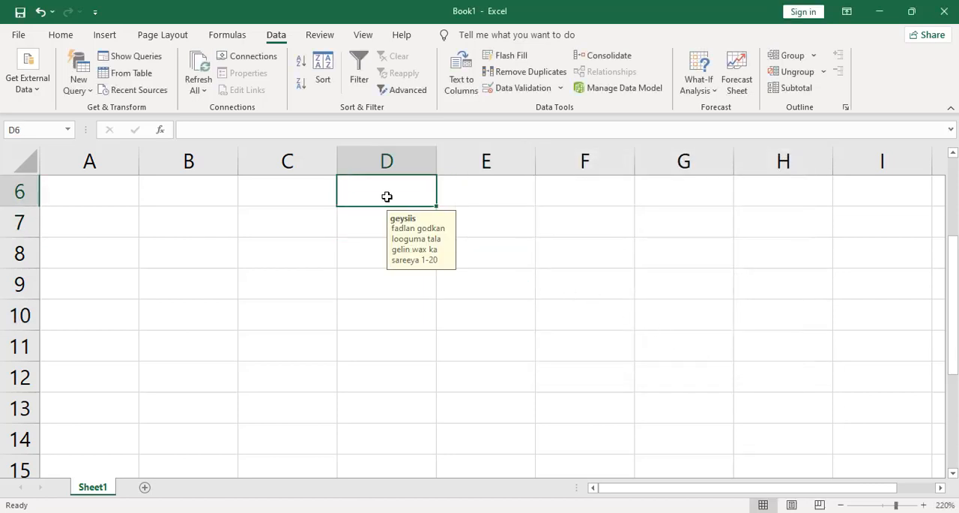
pyautogui.click(495, 254)
pyautogui.click(408, 221)
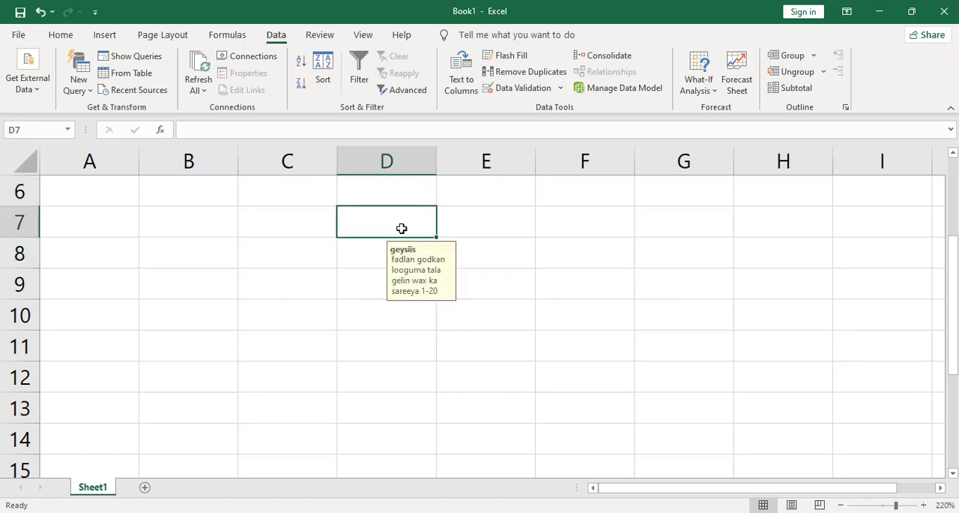
pyautogui.click(457, 248)
# - Try to enter 21 in cell D6 to test the upper limit, and cancel the entry
pyautogui.click(380, 192)
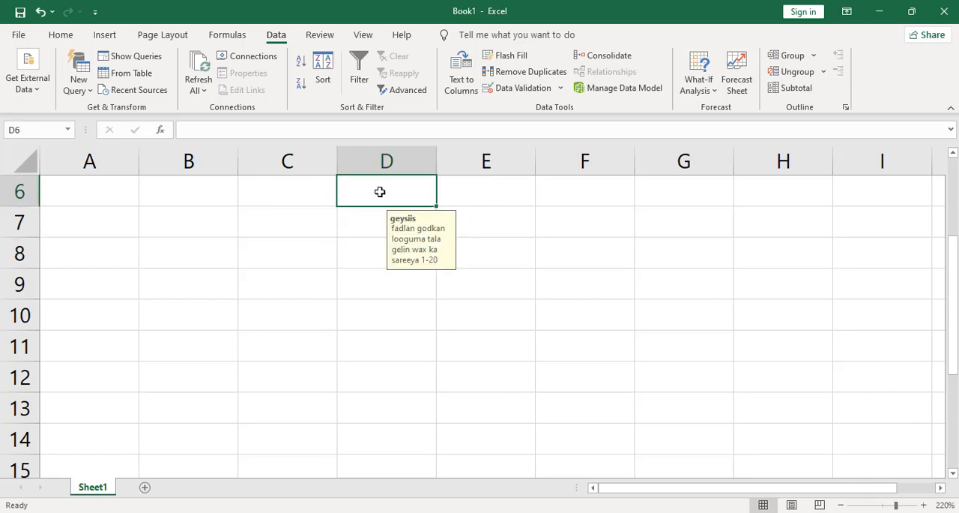
pyautogui.write('21')
pyautogui.click(505, 224)
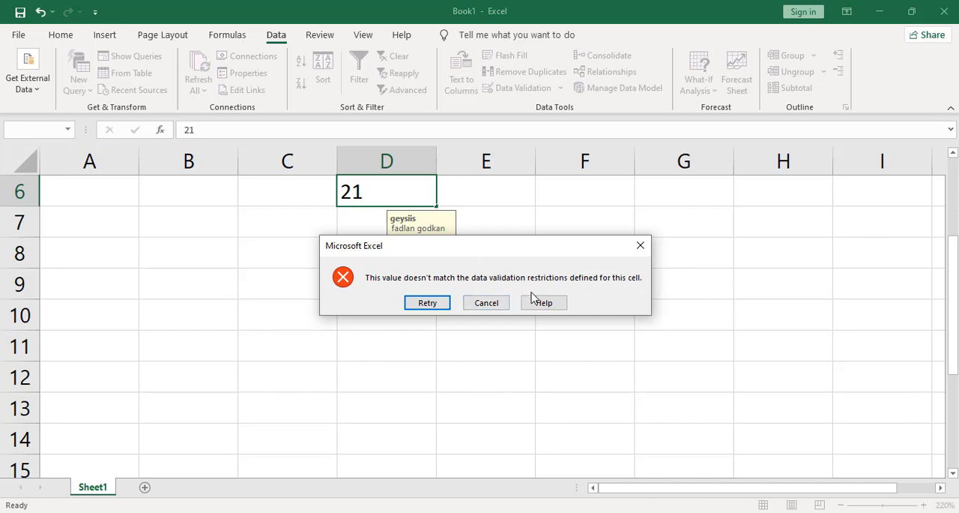
pyautogui.click(498, 303)
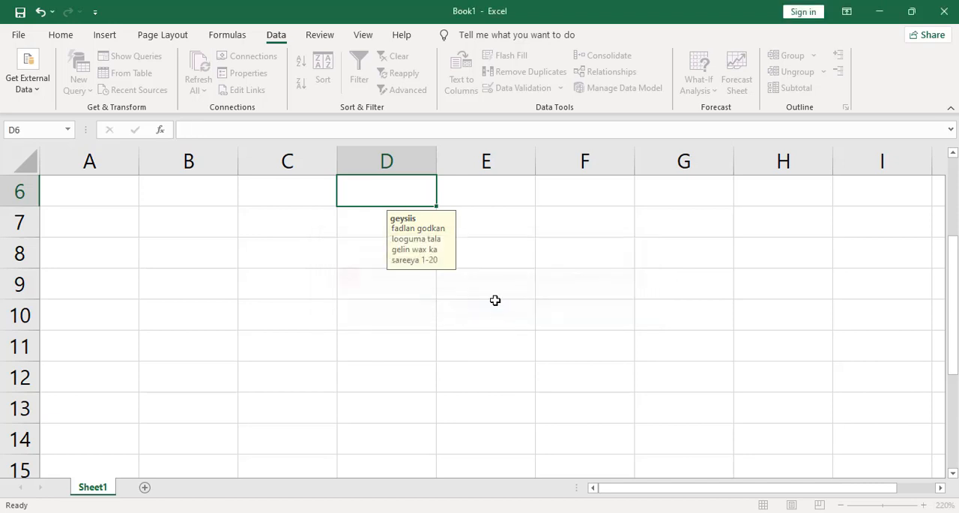
# - Enter the test values 20 in cell D6 and 1 in cell D7
pyautogui.click(370, 221)
pyautogui.click(385, 197)
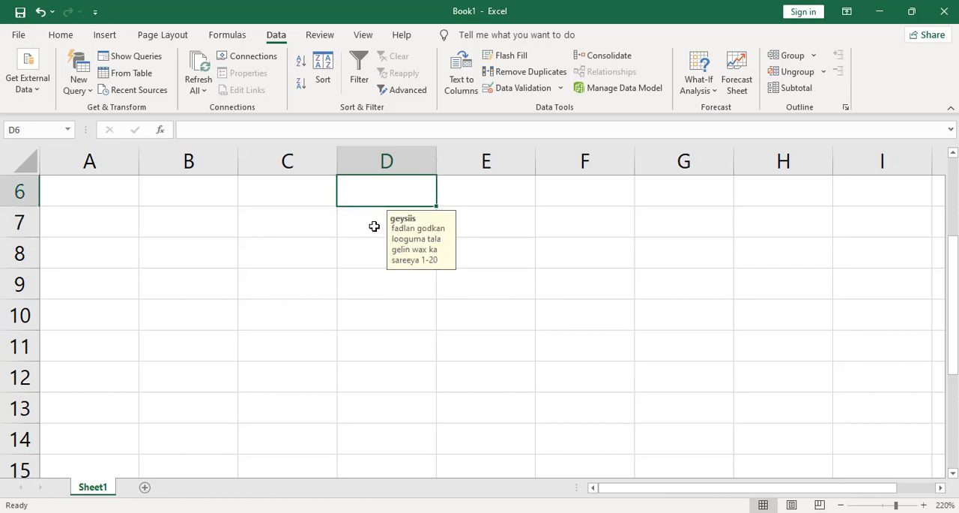
pyautogui.write('20')
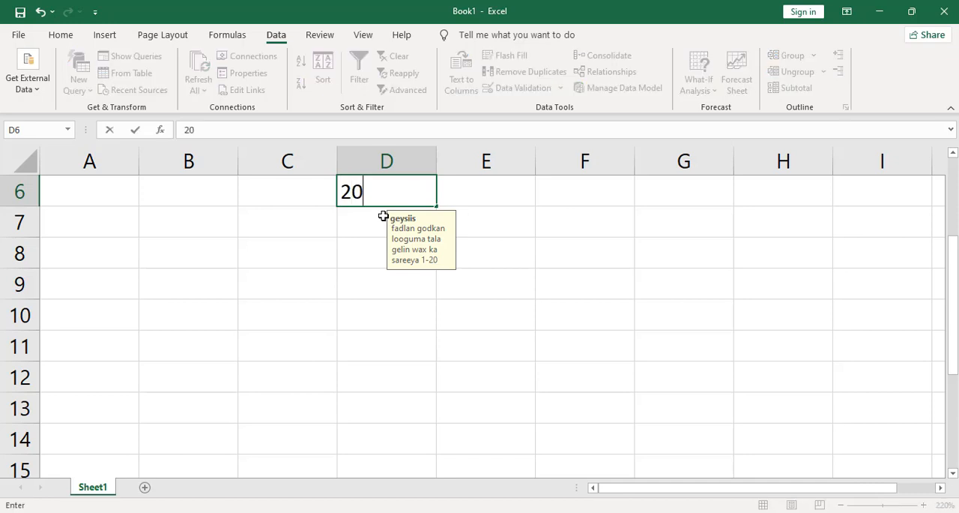
pyautogui.click(465, 199)
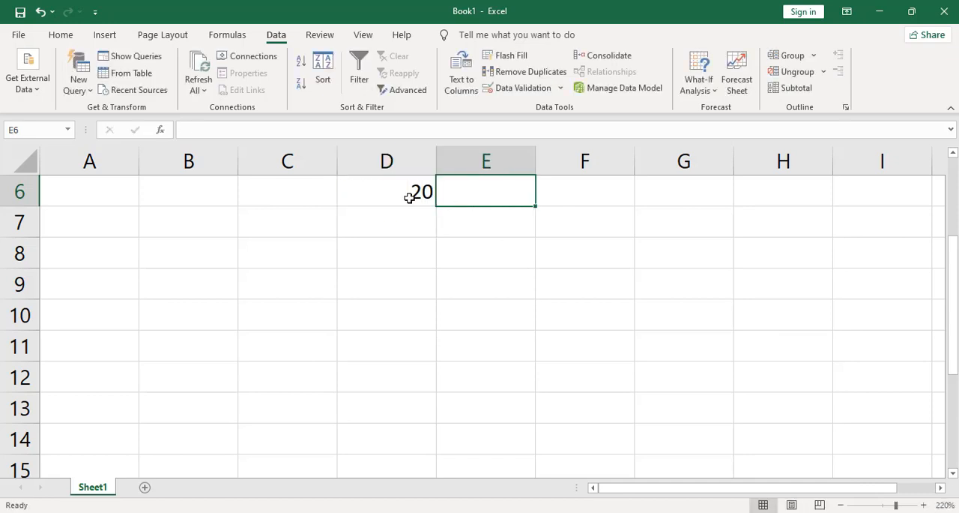
pyautogui.click(394, 219)
pyautogui.write('1')
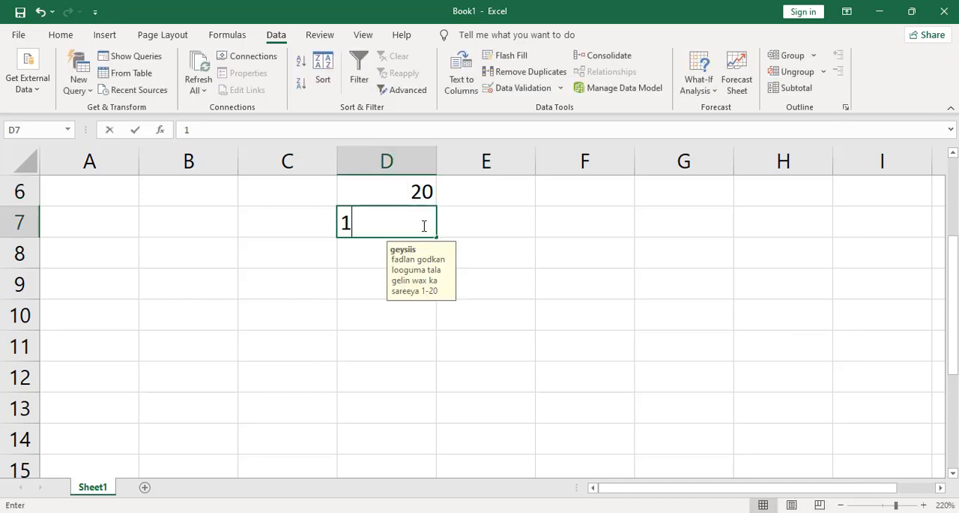
pyautogui.click(520, 232)
# - Try to replace the value in cell D7 with -1 to test the lower limit, and cancel the entry
pyautogui.click(409, 219)
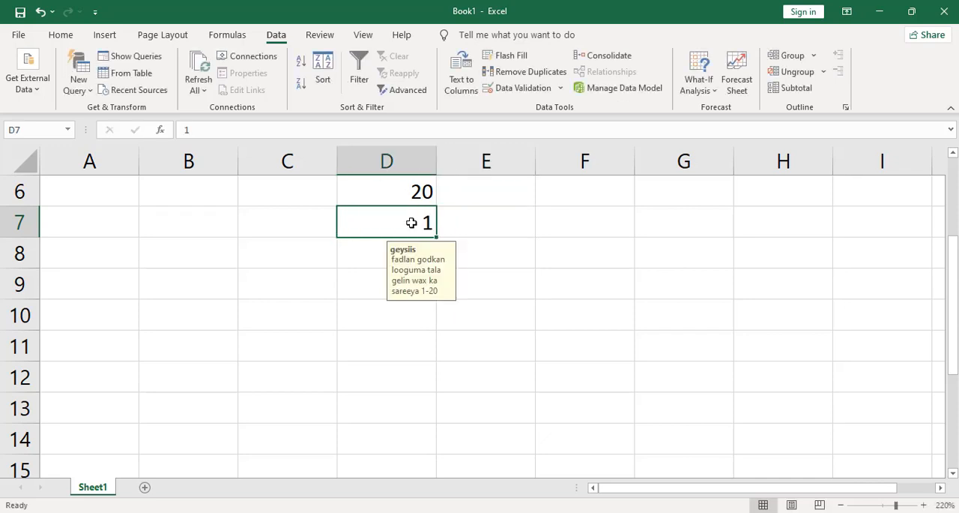
pyautogui.press('BackSpace')
pyautogui.write('-1')
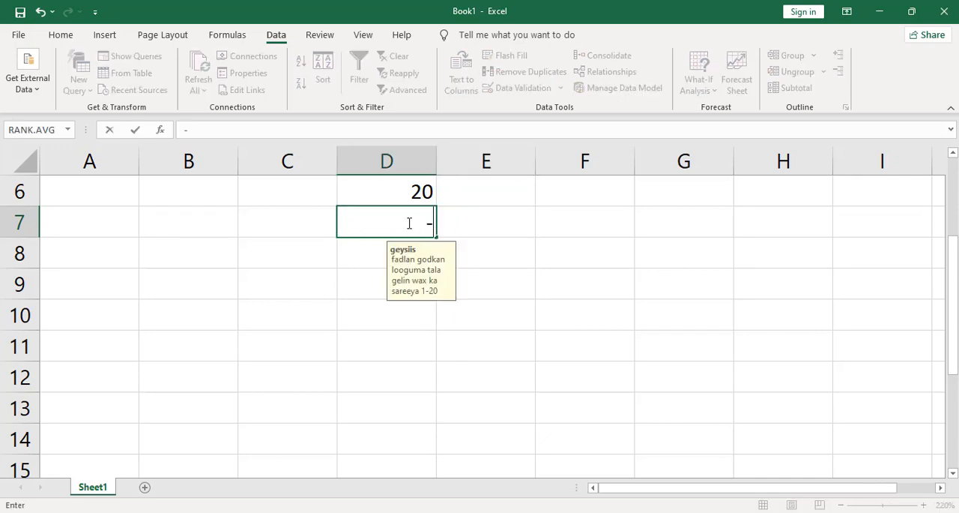
pyautogui.click(494, 228)
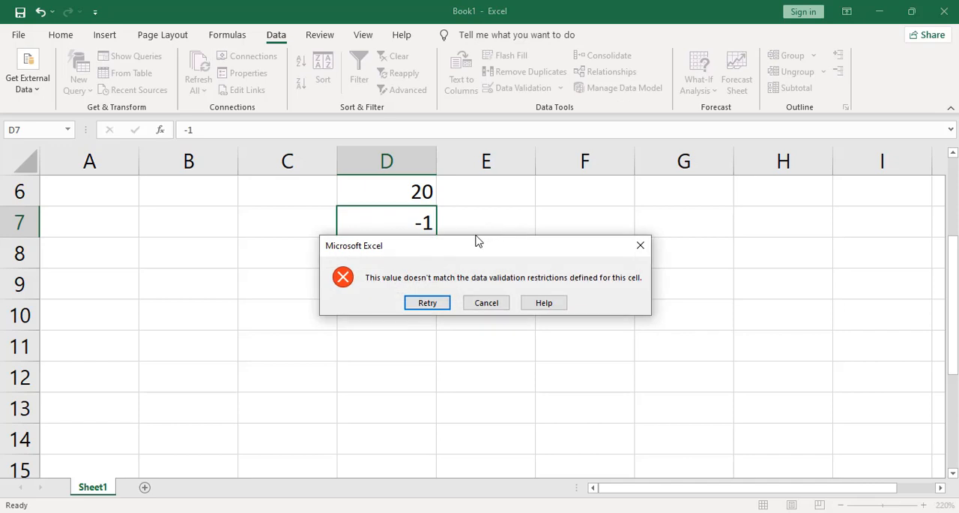
pyautogui.click(487, 302)
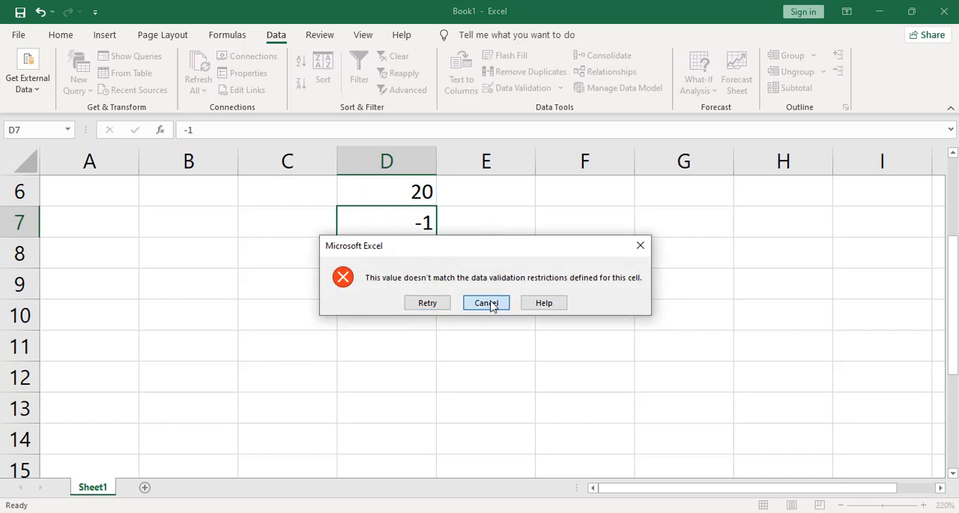
# - Replace the value in cell D6 with 19
pyautogui.click(408, 197)
pyautogui.press('BackSpace')
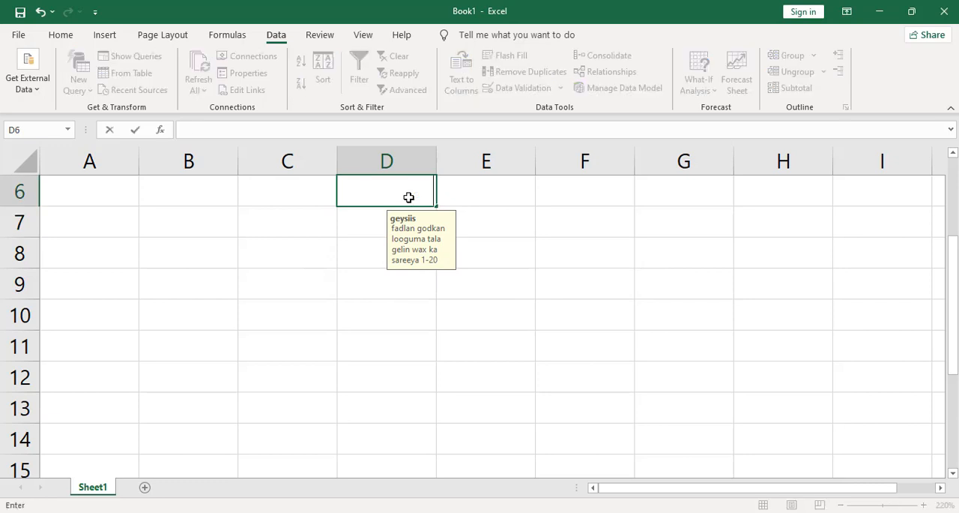
pyautogui.write('19')
pyautogui.click(457, 210)
# - Clear the test values from cells D6 and D7
pyautogui.click(422, 193)
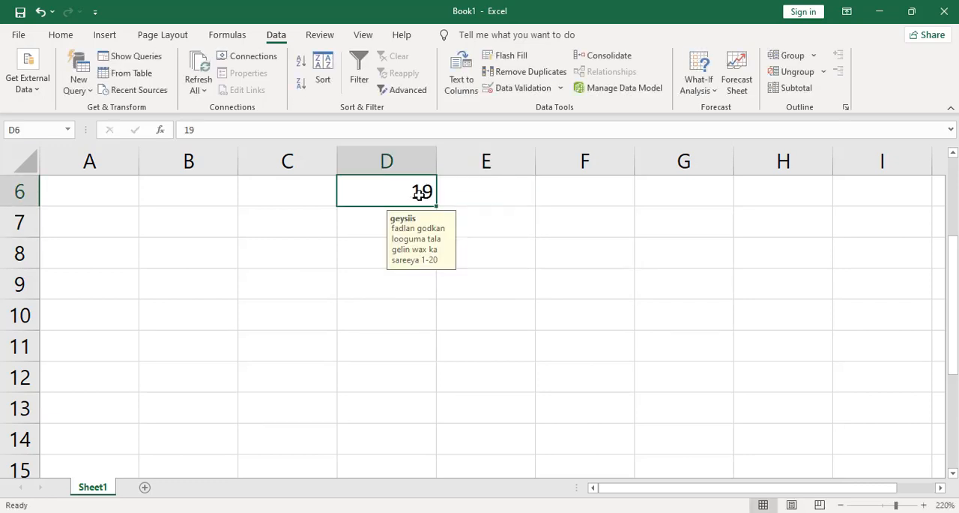
pyautogui.press('BackSpace')
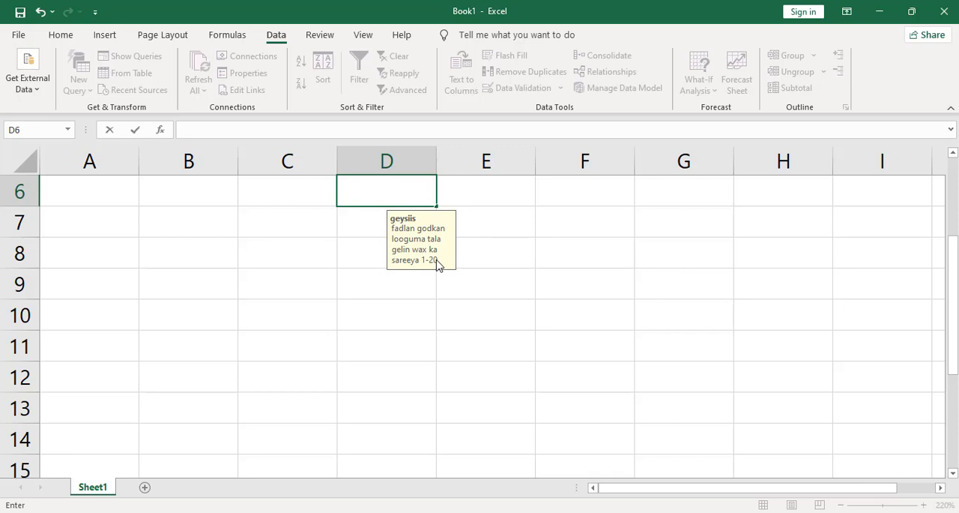
pyautogui.click(457, 230)
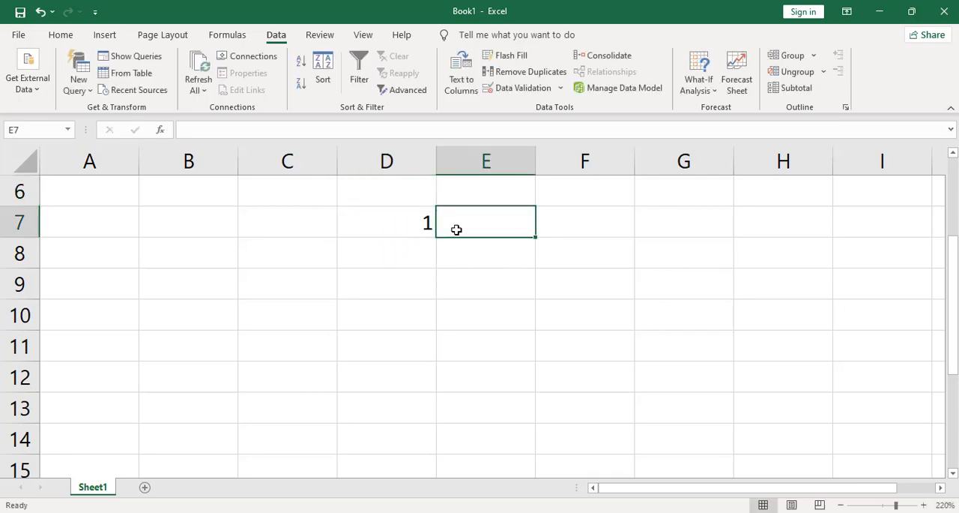
pyautogui.click(418, 221)
pyautogui.press('BackSpace')
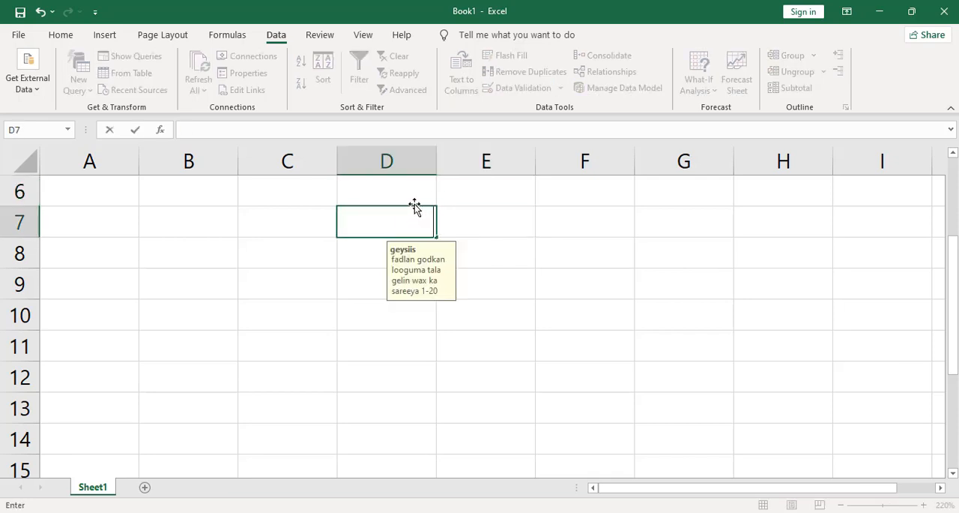
# - Try to enter a person's first name as text in cell D6, and cancel the entry
pyautogui.click(380, 195)
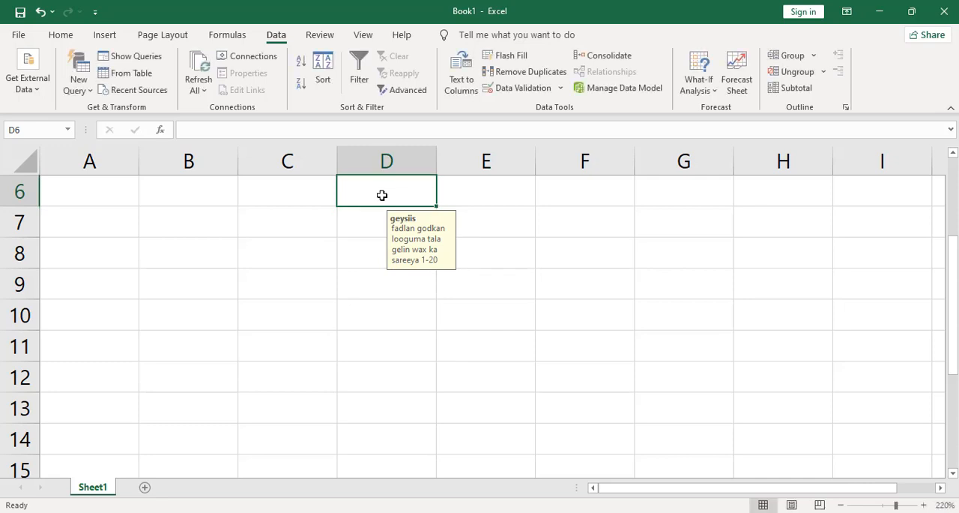
pyautogui.write('xasan')
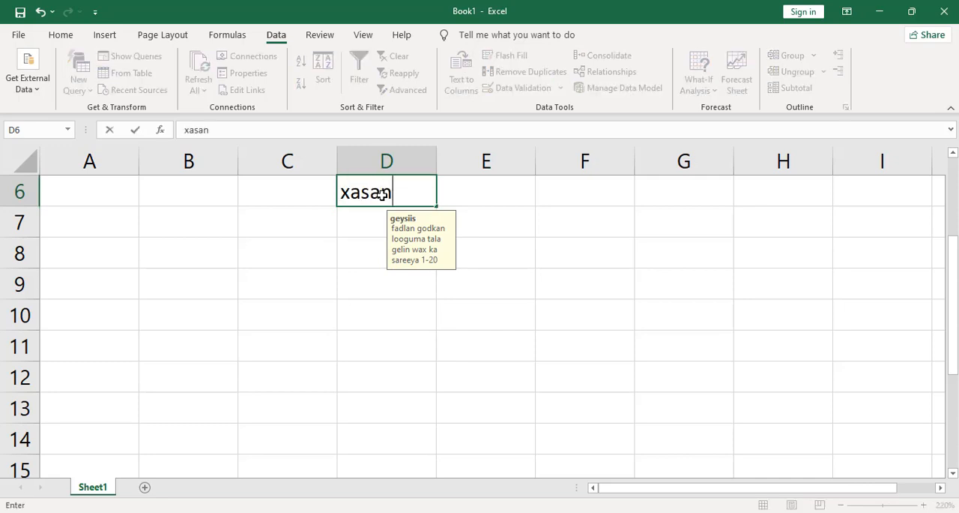
pyautogui.click(470, 199)
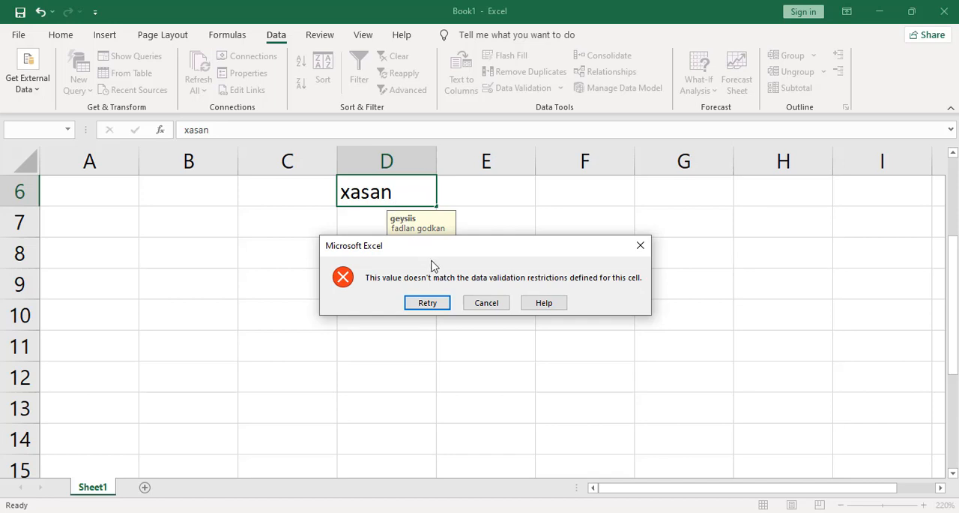
pyautogui.click(487, 308)
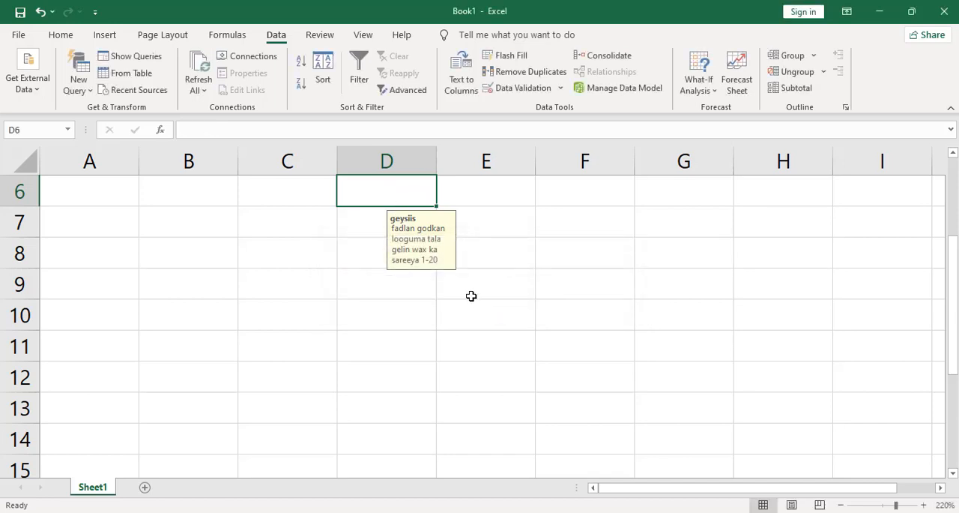
pyautogui.click(368, 223)
pyautogui.click(388, 191)
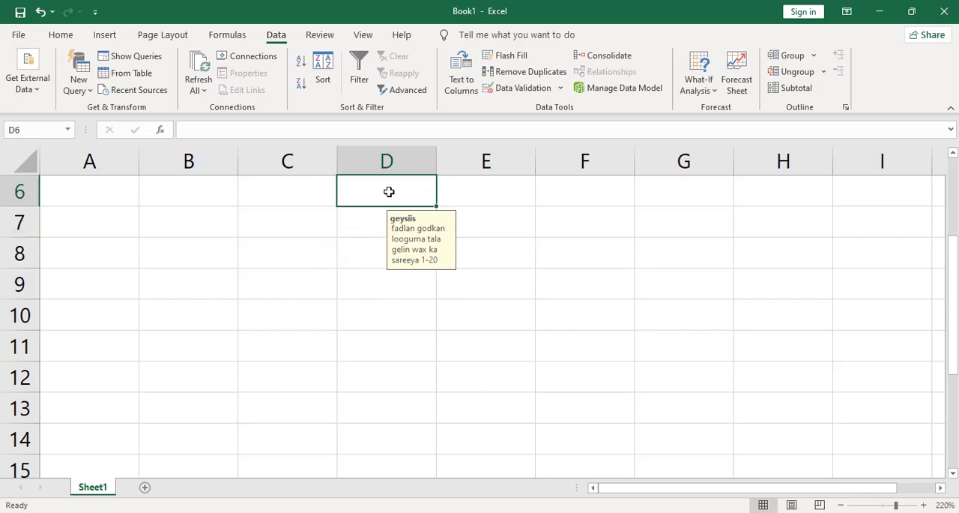